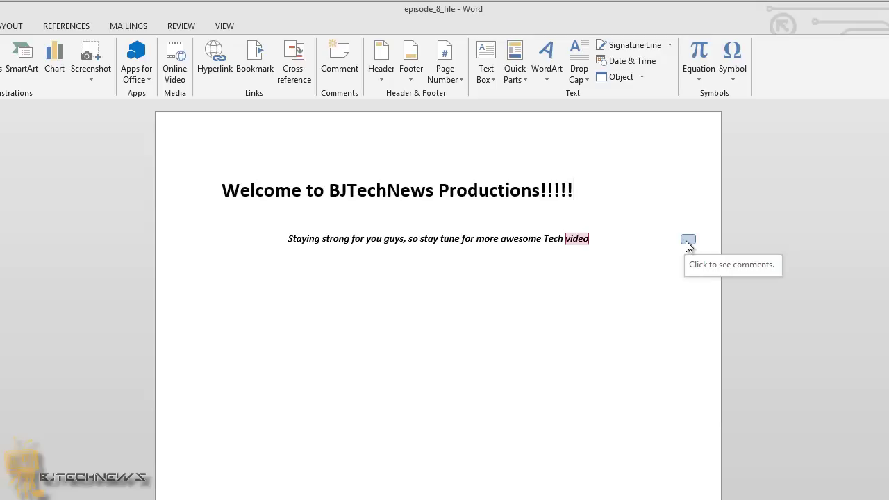
- Reply "Okay thank you for the head up" to the comment on the word "video", and reopen the thread to check the reply
left_click(687, 241)
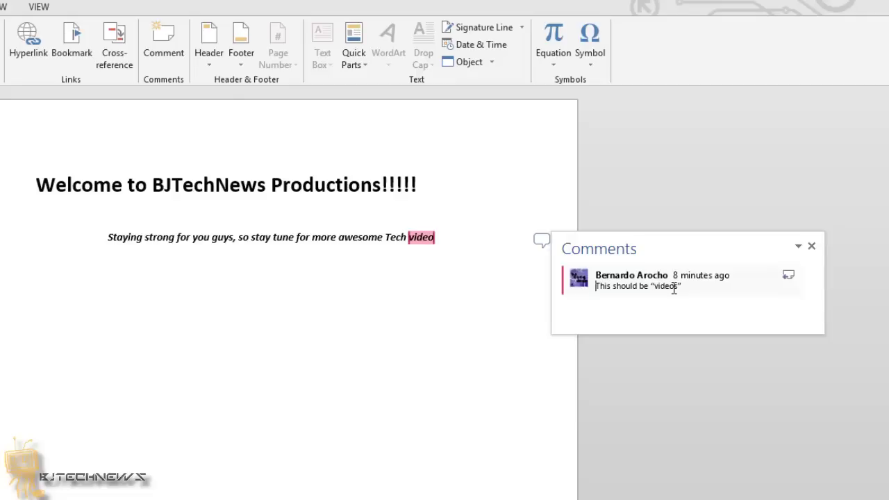
left_click(738, 271)
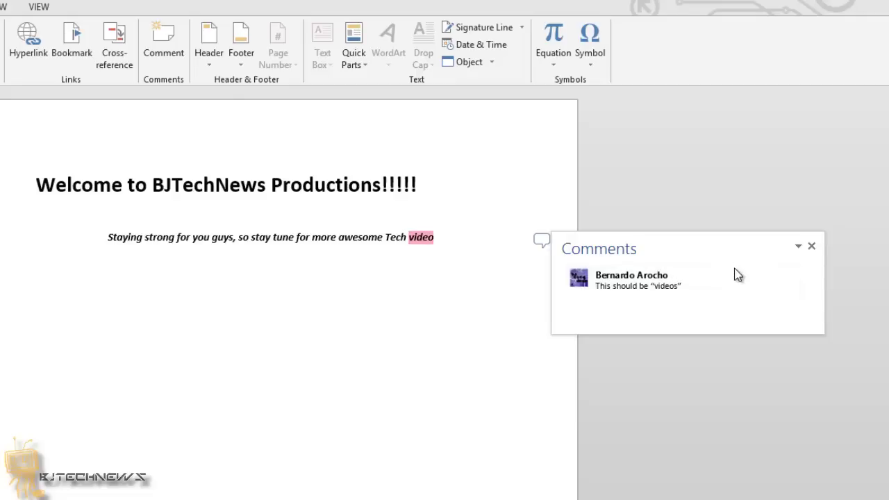
left_click(764, 281)
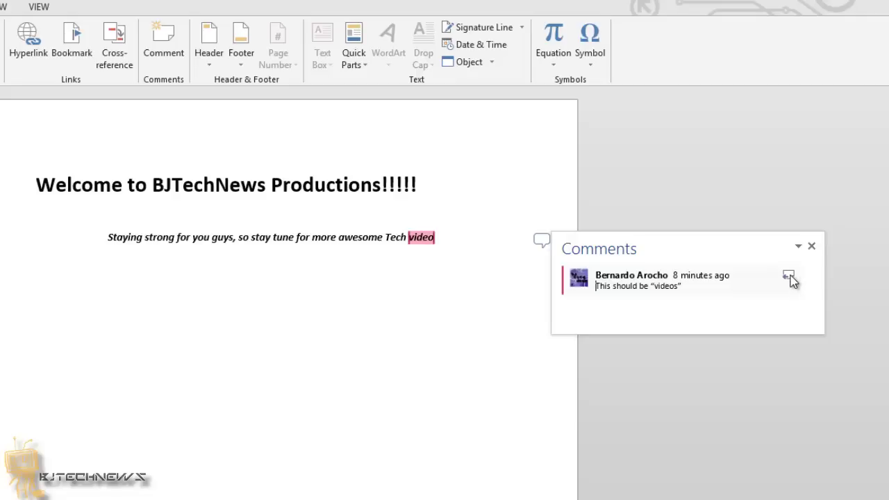
left_click(789, 277)
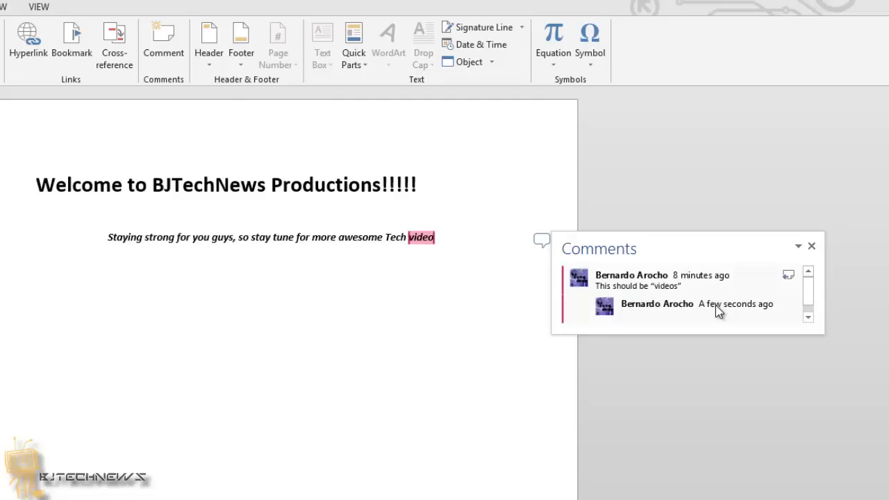
type("Okay thank y")
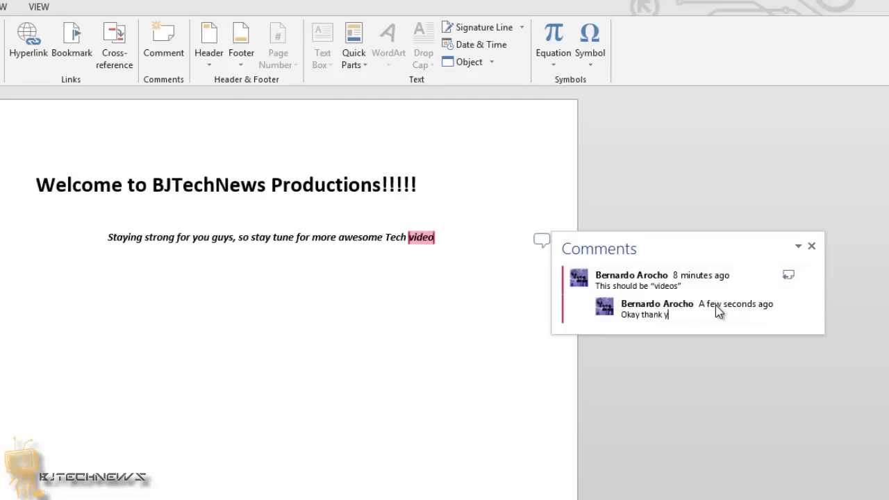
type("ou")
key("BackSpace")
key("BackSpace")
type("ou for the heads up")
left_click(714, 408)
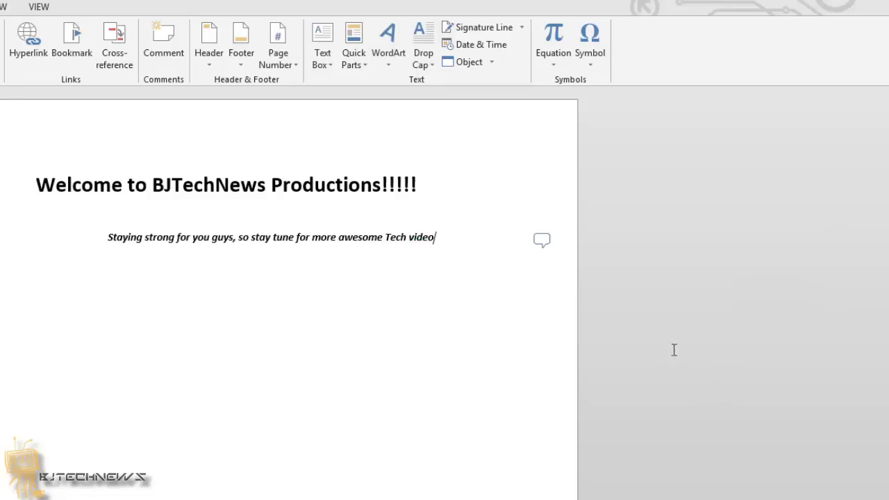
left_click(542, 242)
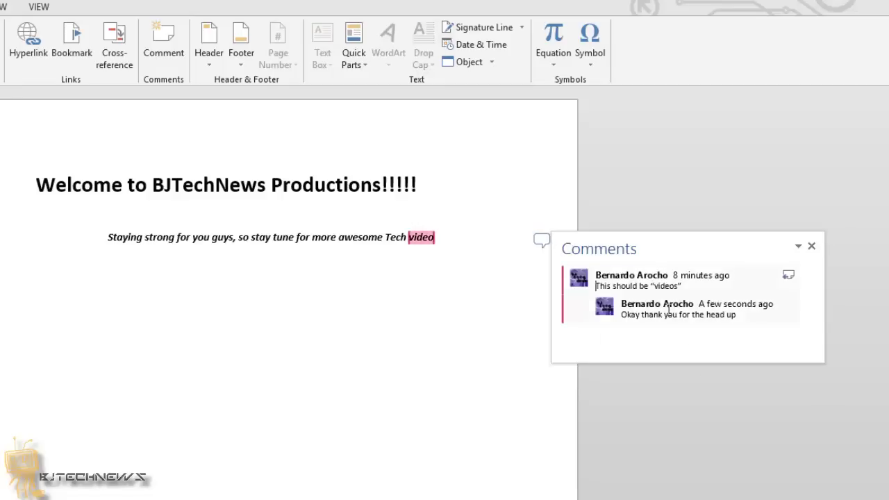
left_click(719, 417)
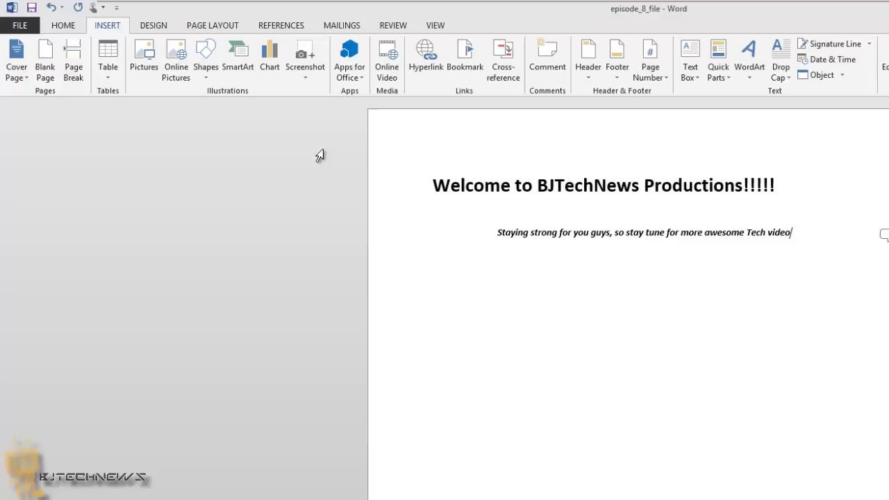
- Show all of the document's comments beside the page and view the thread attached to "video"
left_click(393, 27)
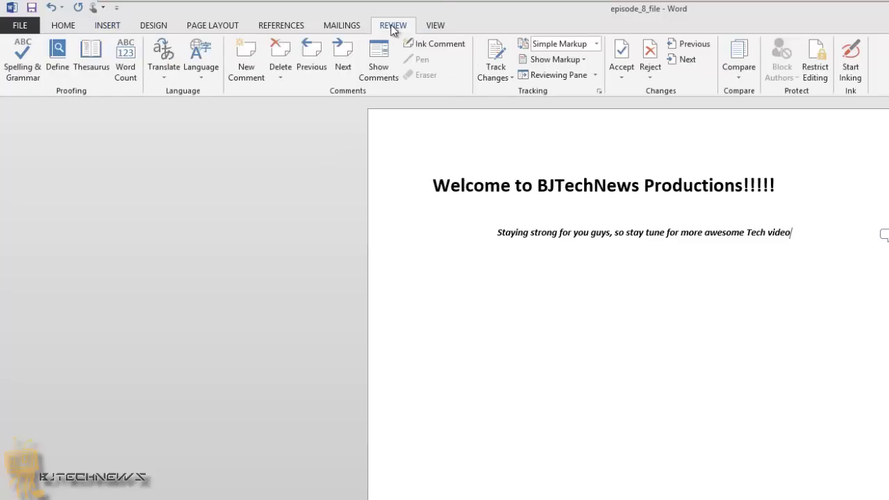
left_click(381, 68)
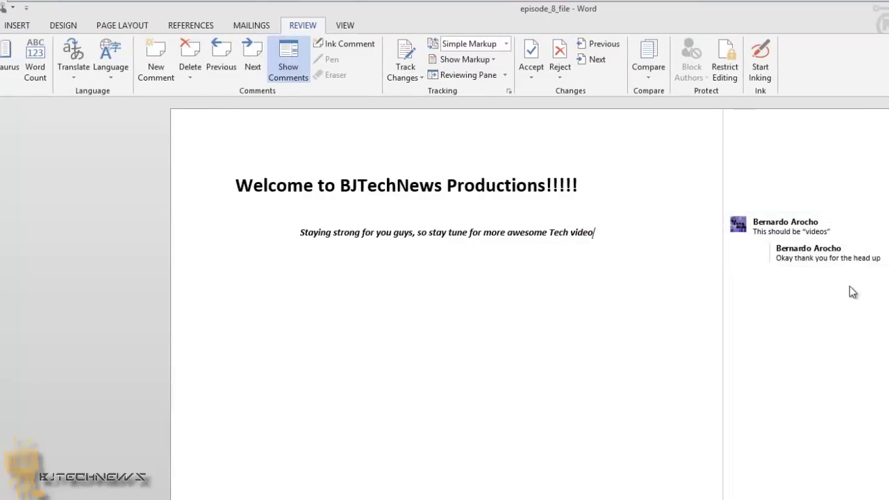
left_click(824, 237)
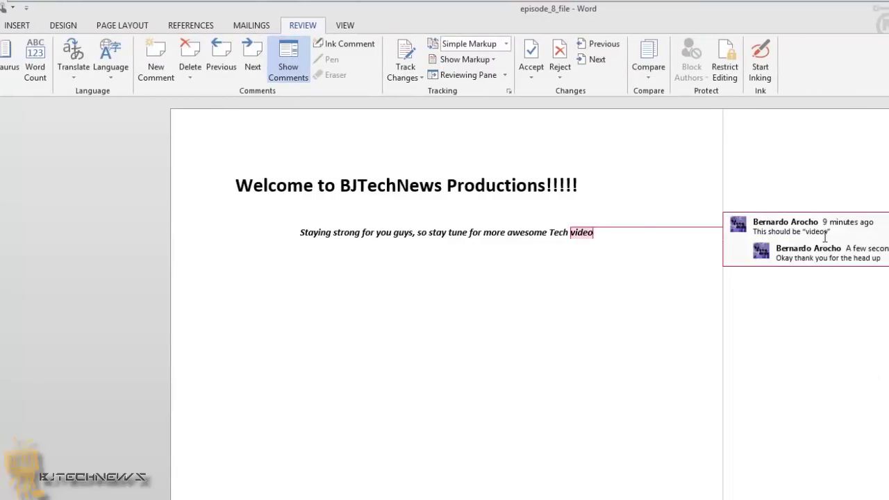
left_click(651, 229)
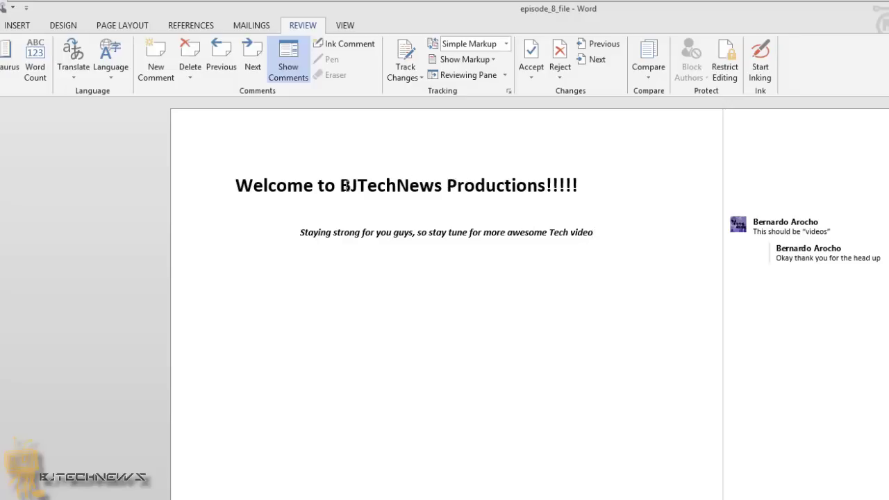
- Add the comment "This is be in Blue color" to the word "BJTechNews" in the heading
left_click_drag(340, 185, 439, 184)
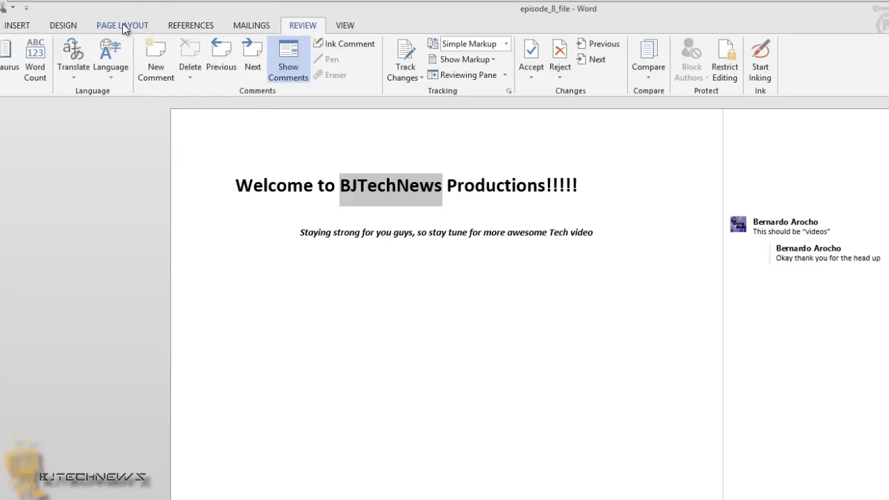
left_click(17, 26)
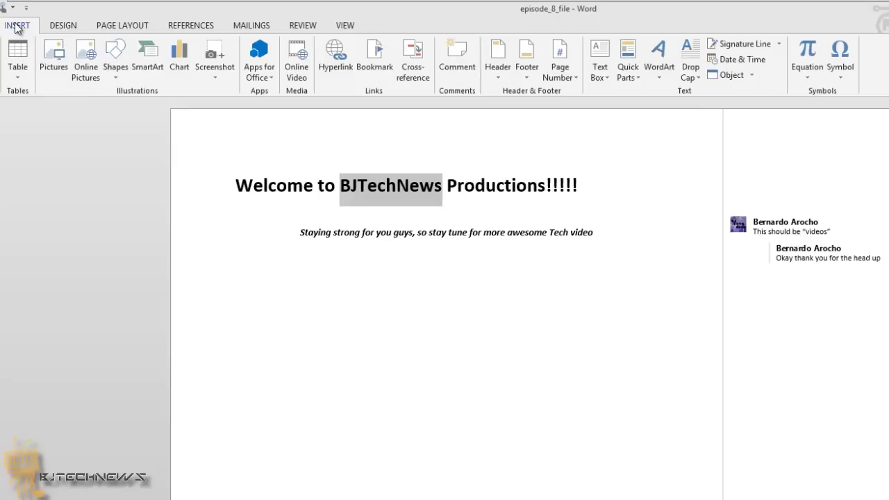
left_click(463, 66)
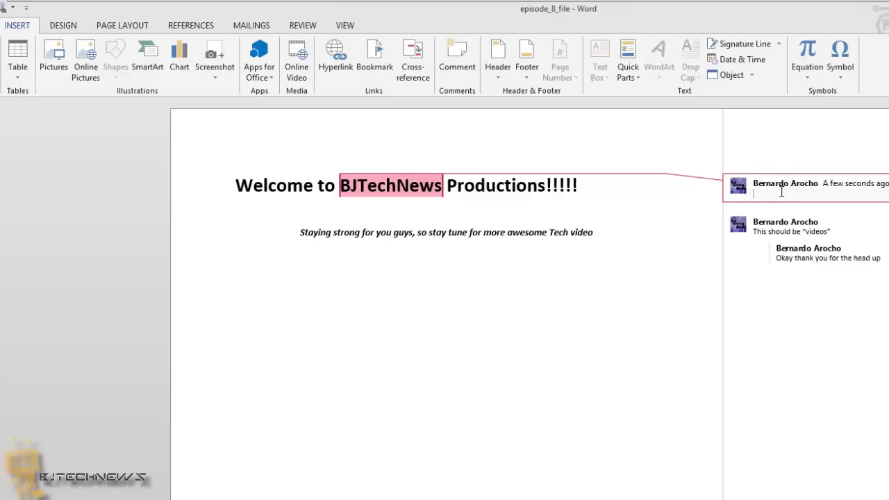
type("This is be in Blue co")
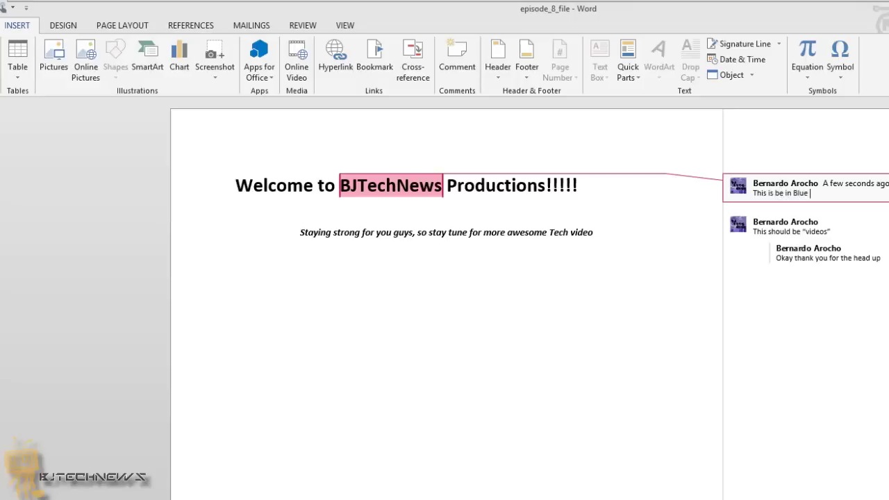
type("lor")
left_click(593, 232)
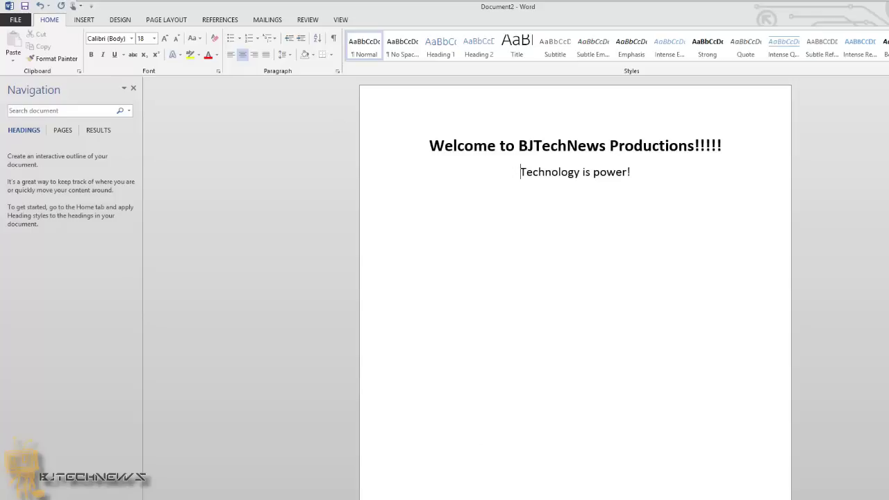
- Turn on Track Changes in Document2 and set the review display to All Markup
left_click(345, 24)
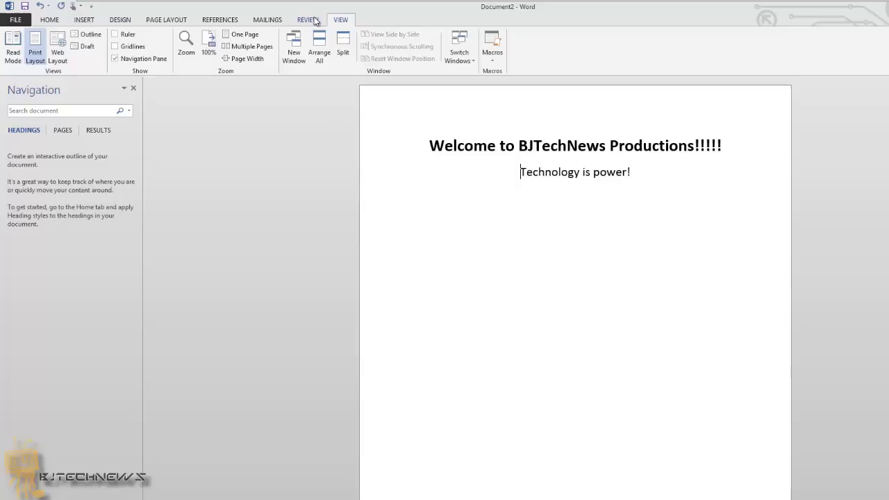
left_click(314, 21)
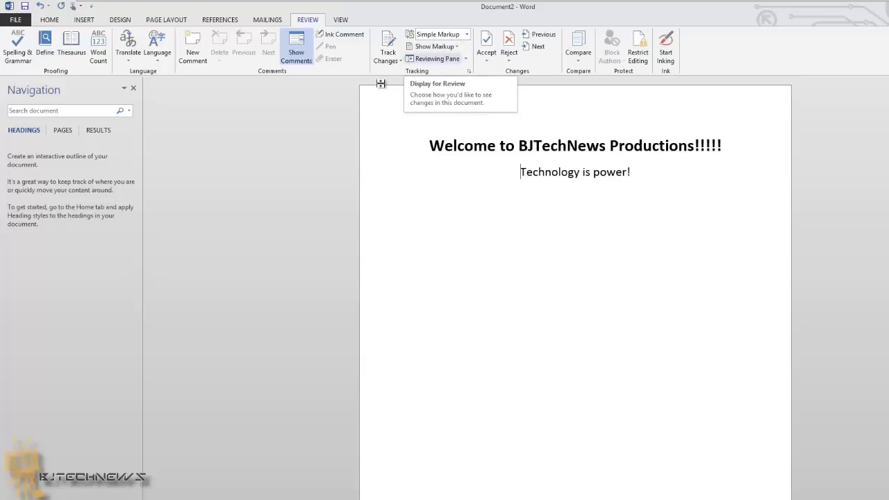
left_click(389, 43)
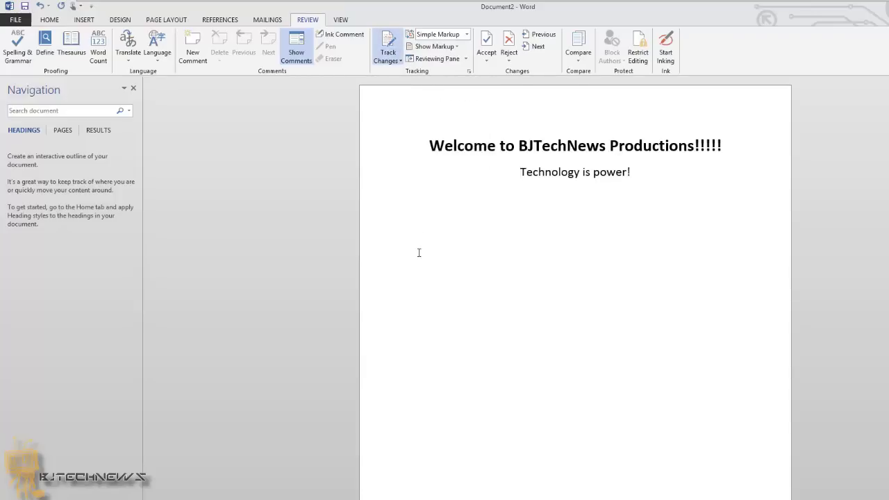
left_click(466, 34)
left_click(445, 57)
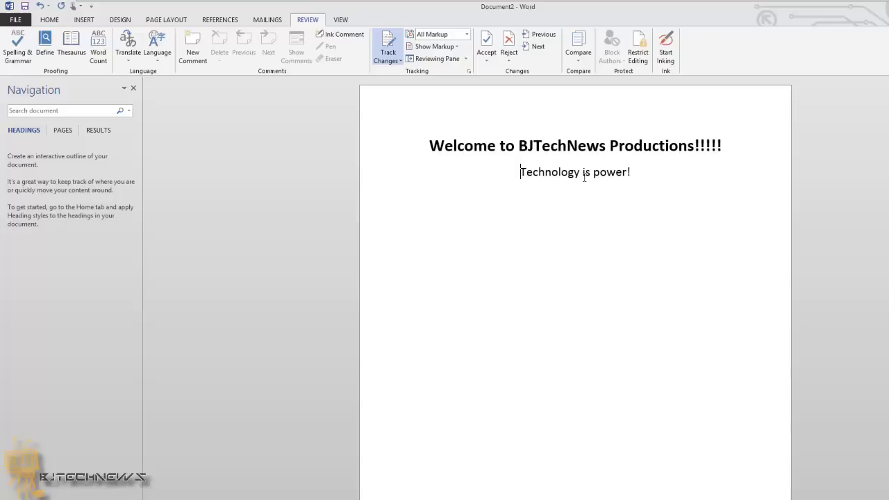
- Insert " is the world" before the exclamation mark in "Technology is power!" as a tracked change
left_click(627, 172)
type("is the wo")
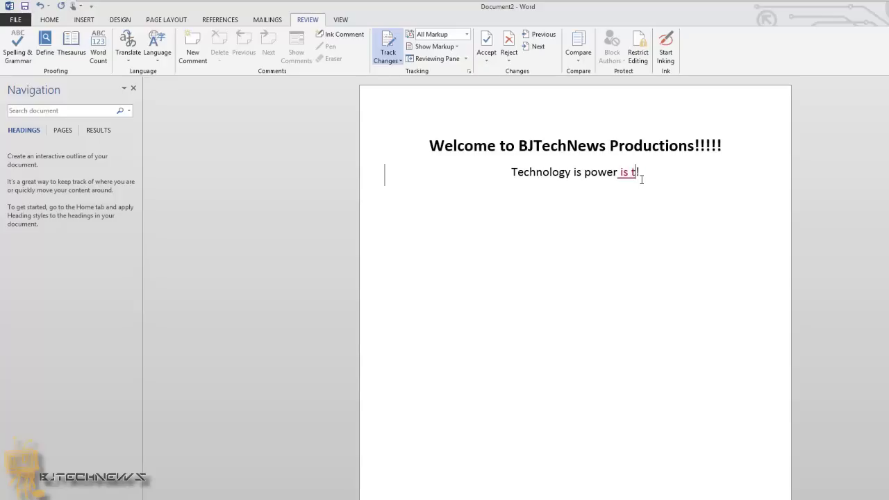
type("rld")
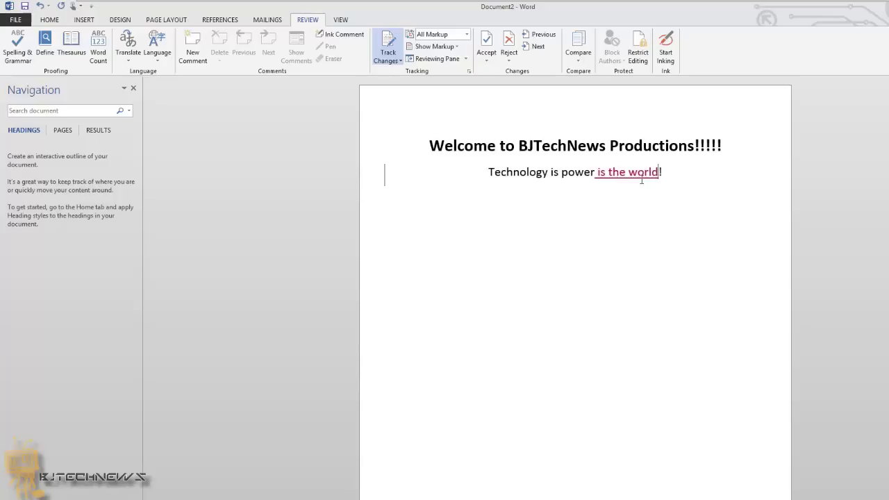
key("ctrl+Left")
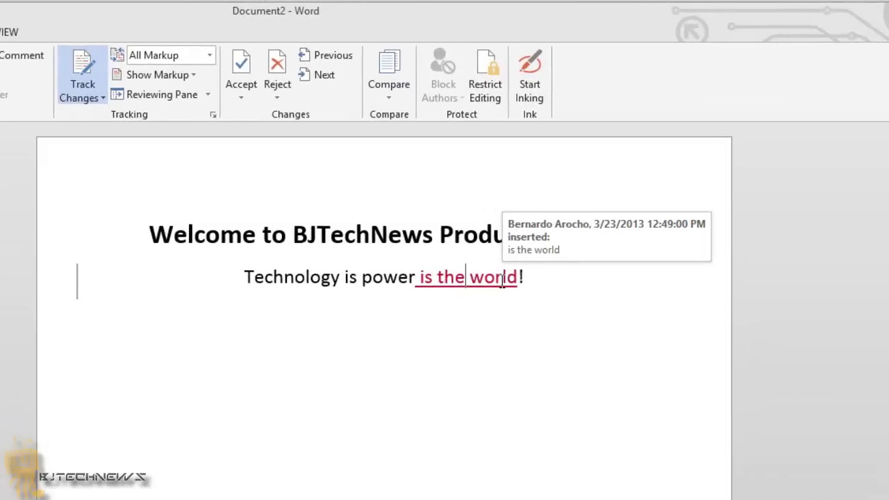
- Set the review display to Simple Markup, and use the change bar beside the edited line to switch to full markup and back
left_click(210, 57)
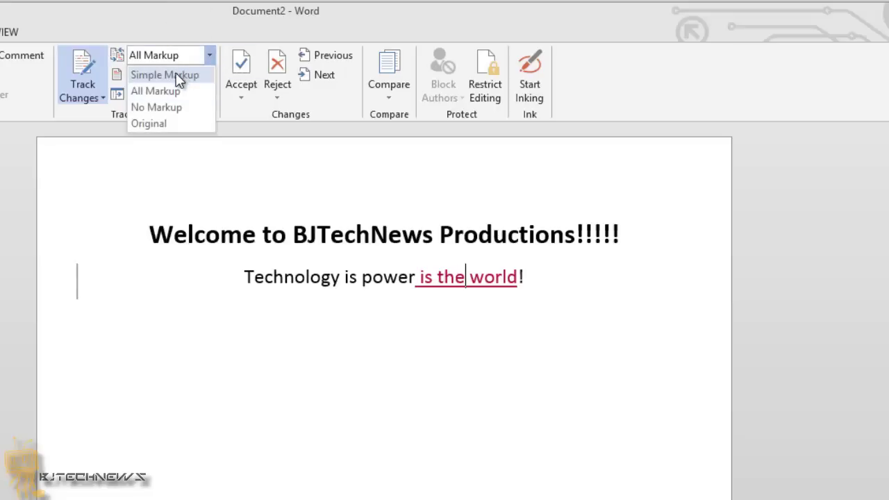
left_click(177, 75)
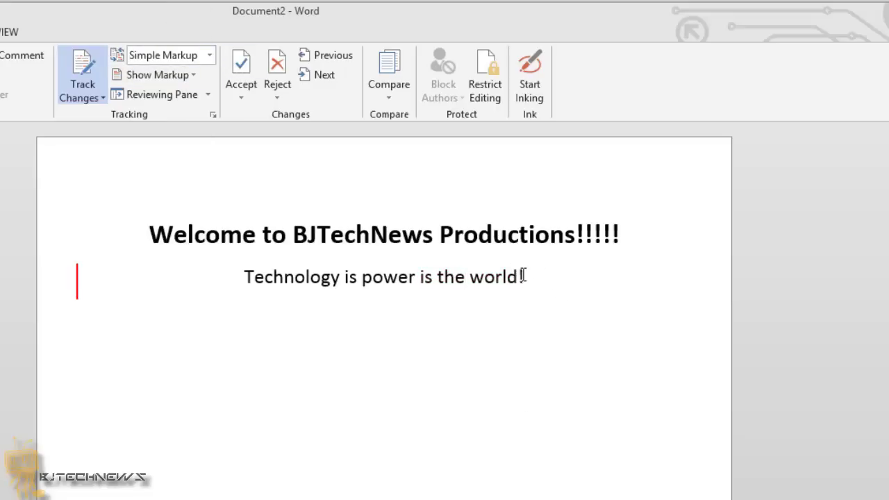
left_click_drag(521, 276, 425, 275)
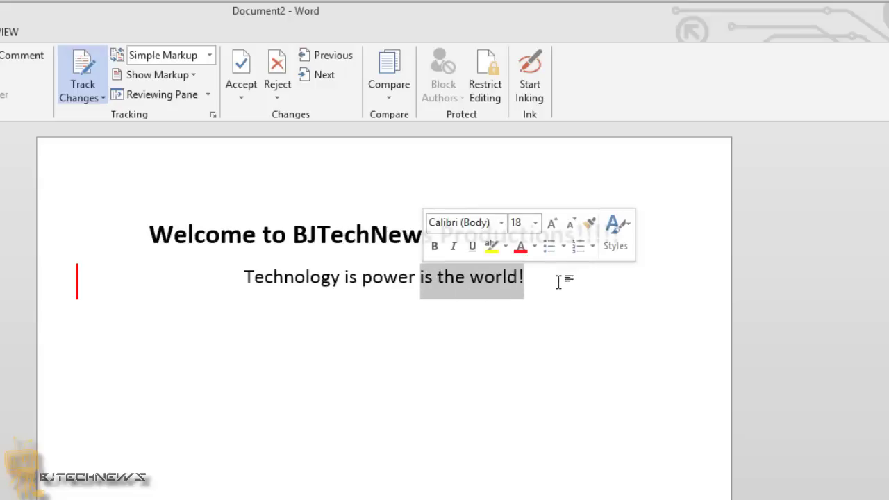
left_click(466, 352)
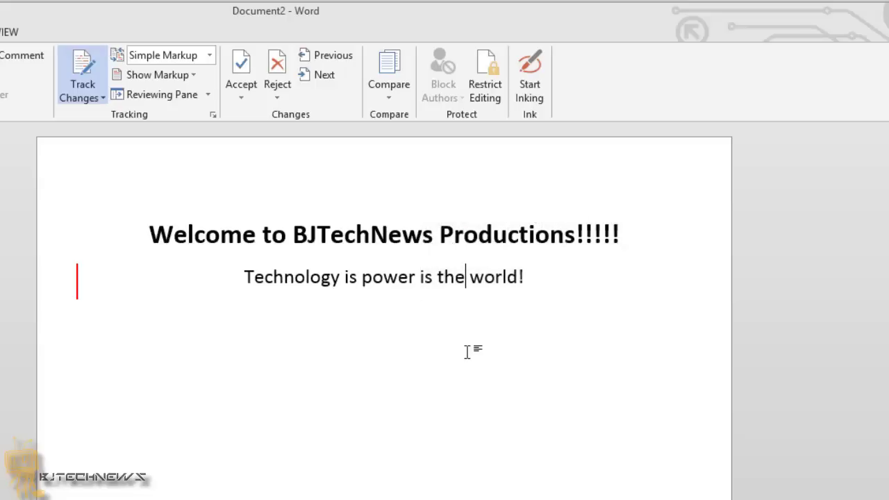
left_click(77, 281)
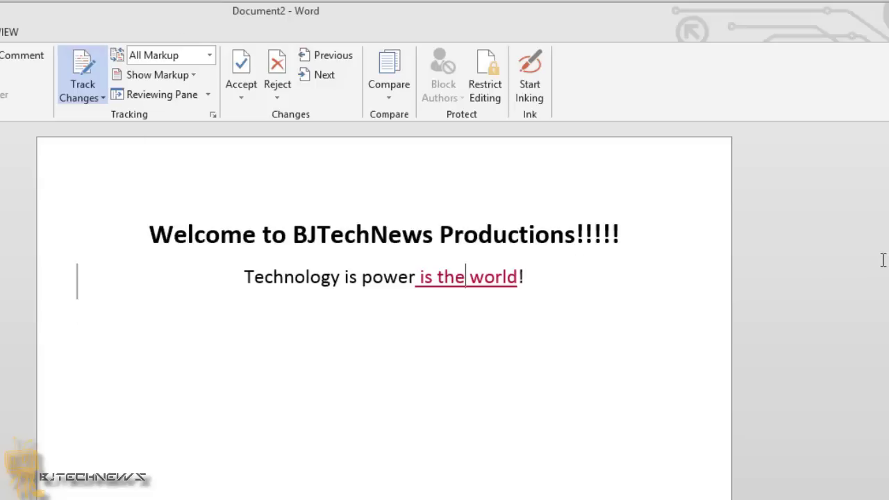
left_click(77, 285)
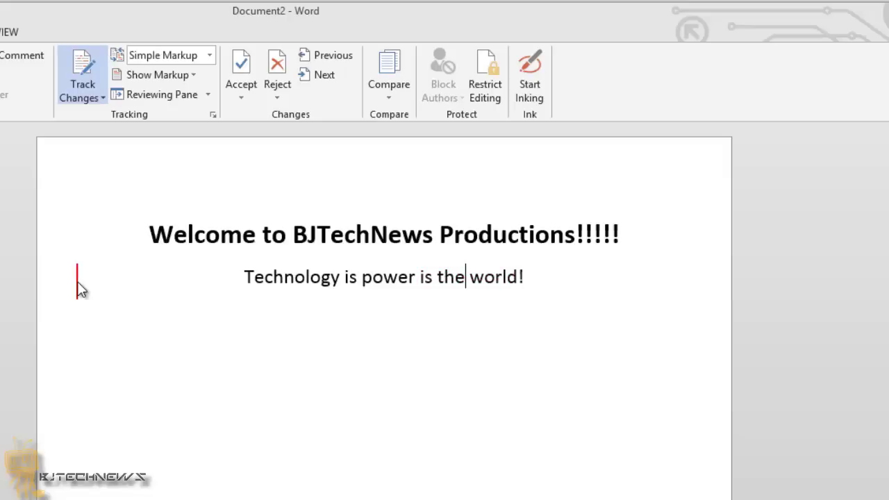